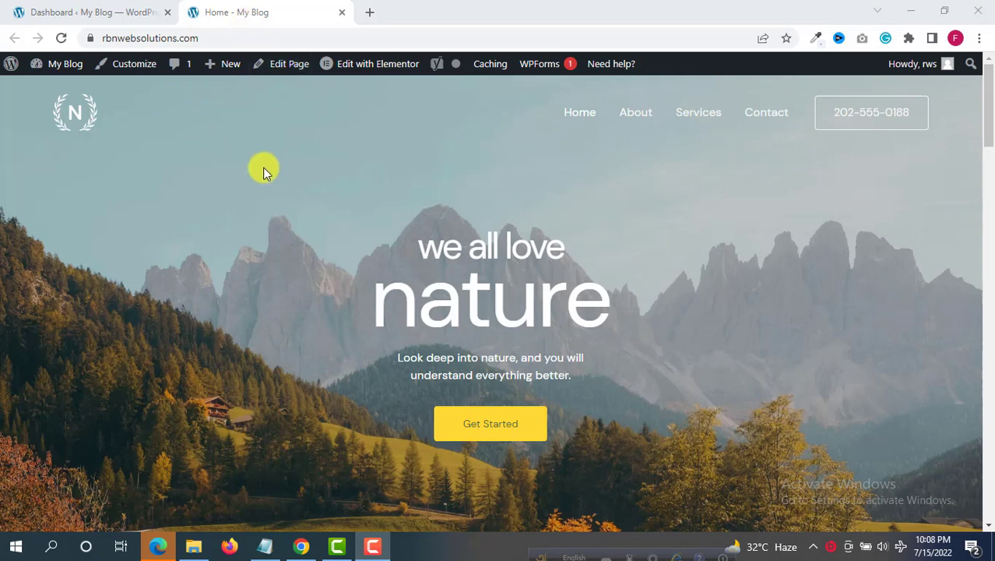
- From the admin Dashboard, go to Plugins > Add New to reach the Add Plugins page
click(92, 11)
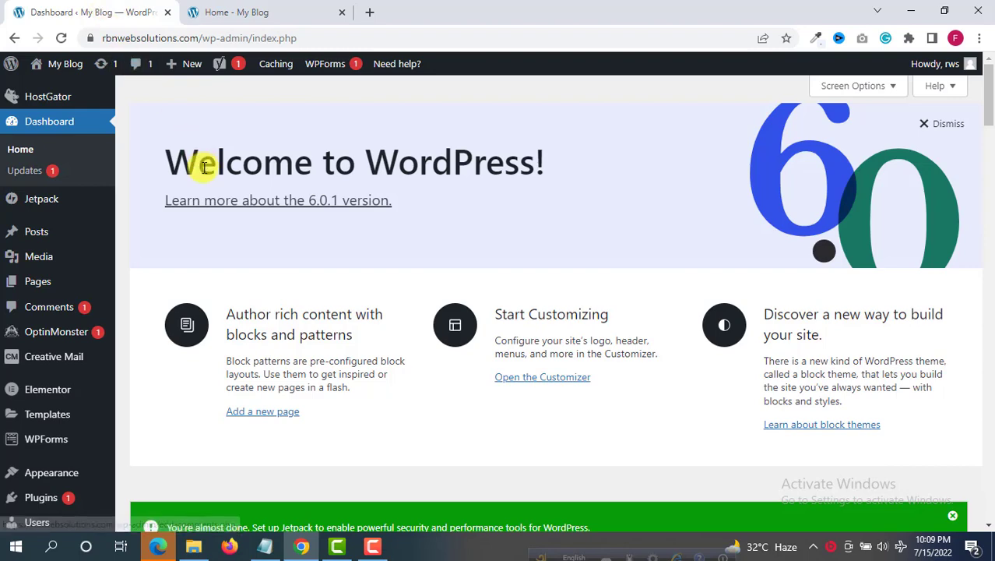
scroll(200, 163, down, 2)
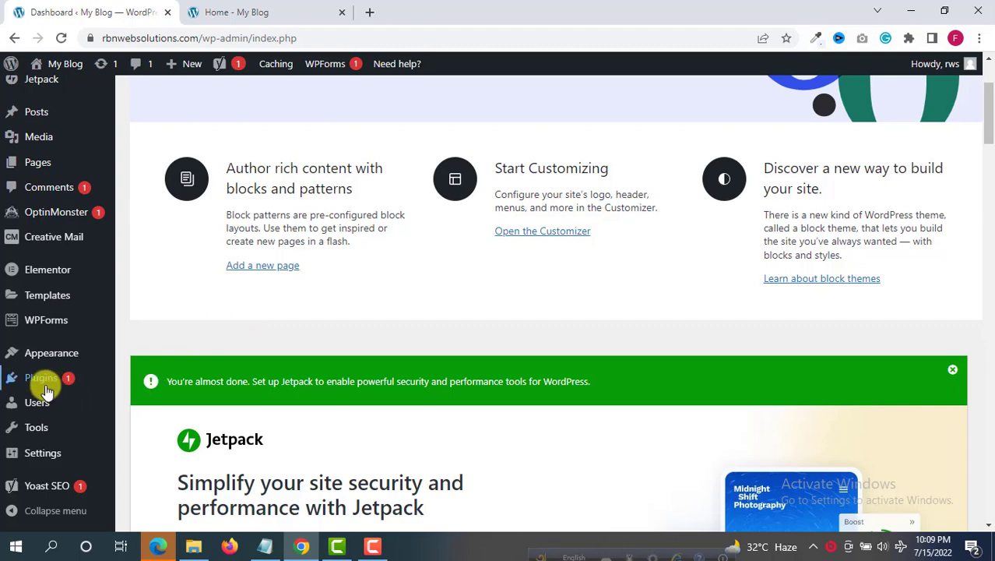
mouse_move(45, 383)
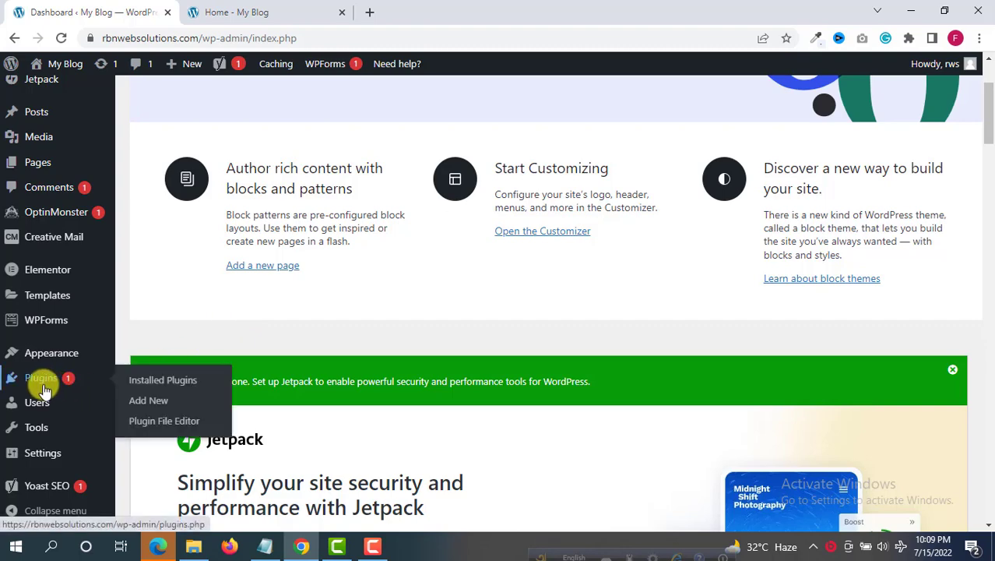
click(159, 403)
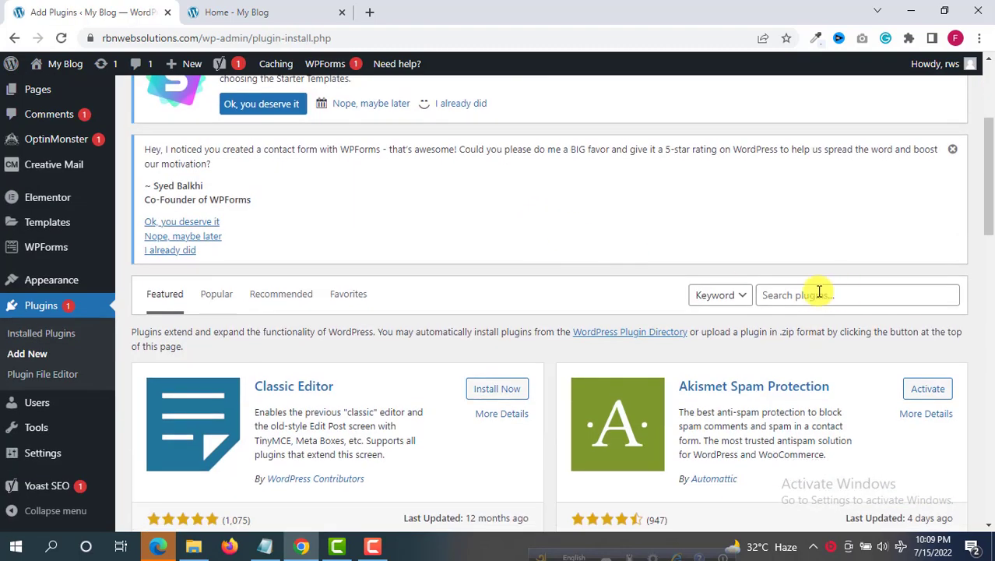
- Search the plugin directory for 'loginizer' and scroll to its result
click(818, 293)
text(logi)
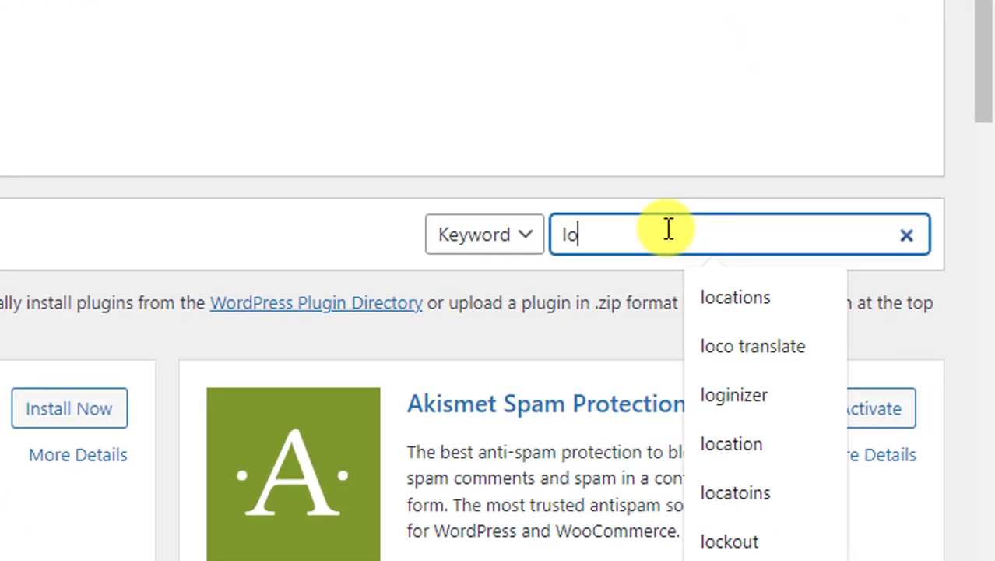
text(nizer)
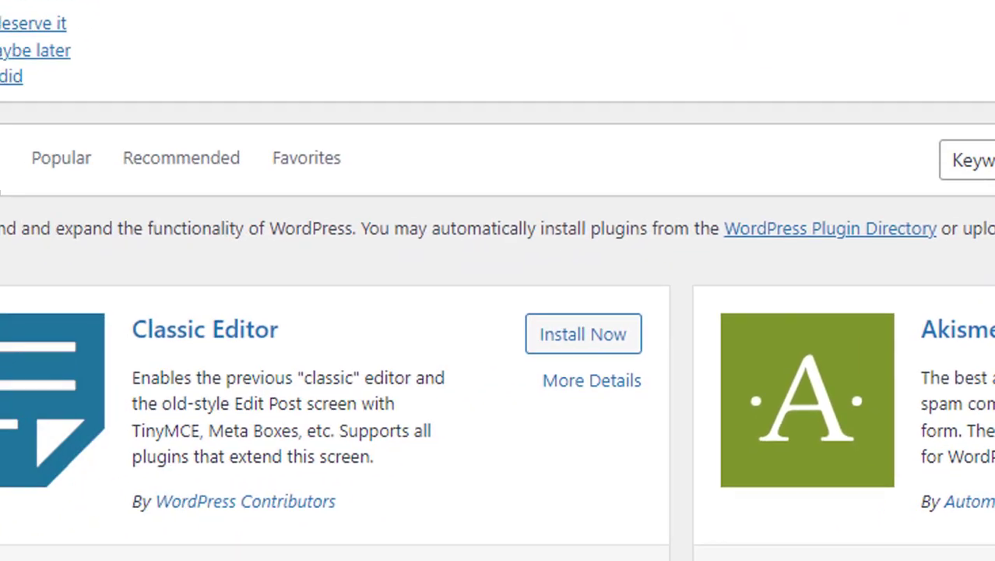
scroll(478, 359, down, 3)
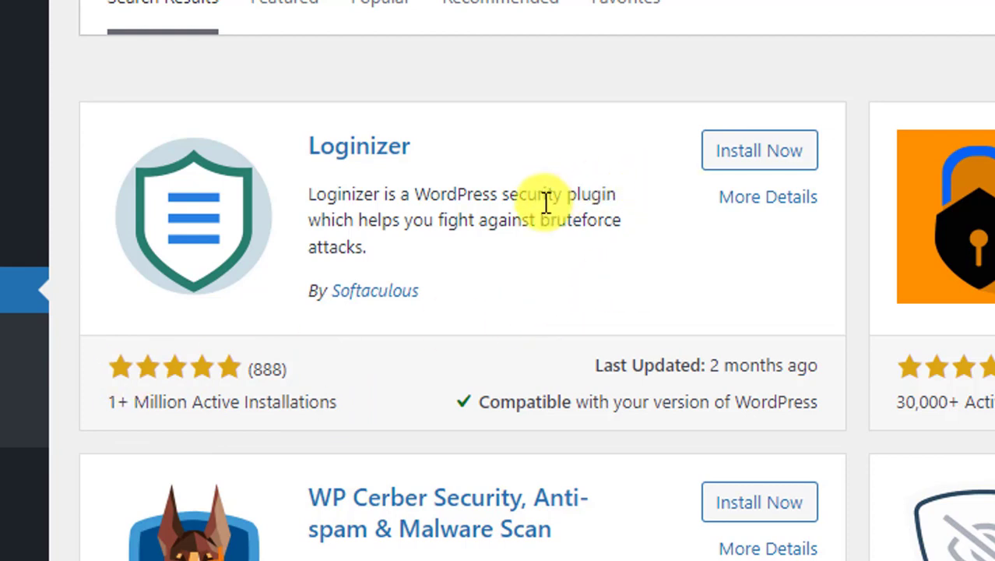
- Install and activate Loginizer, then open Loginizer Security's Brute Force page
click(759, 152)
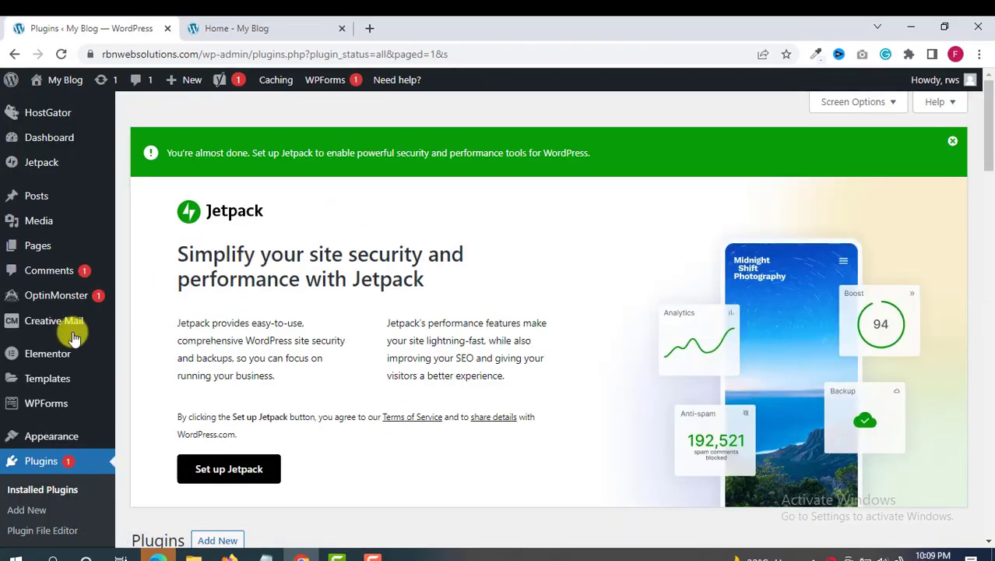
scroll(292, 248, down, 2)
scroll(292, 247, down, 3)
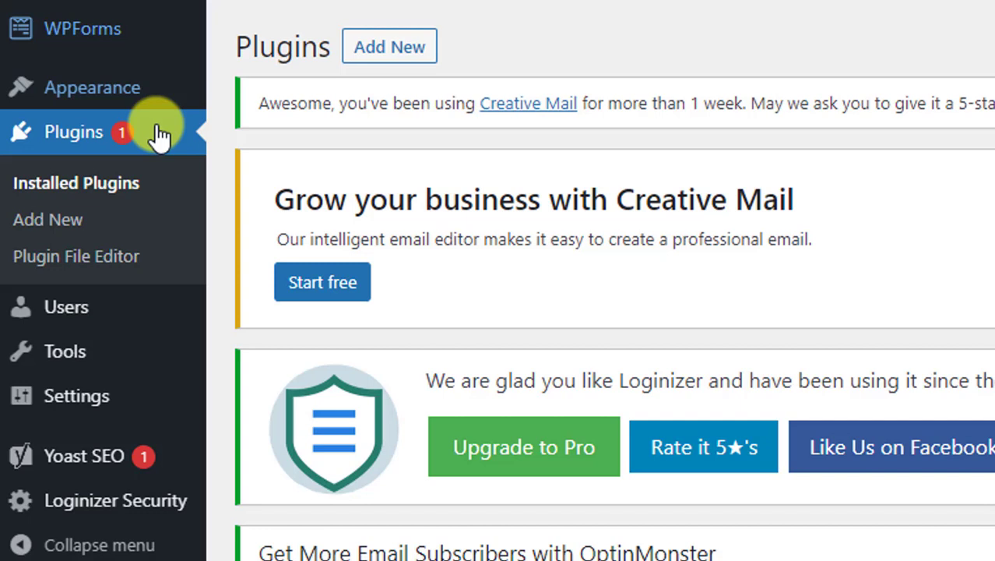
mouse_move(195, 507)
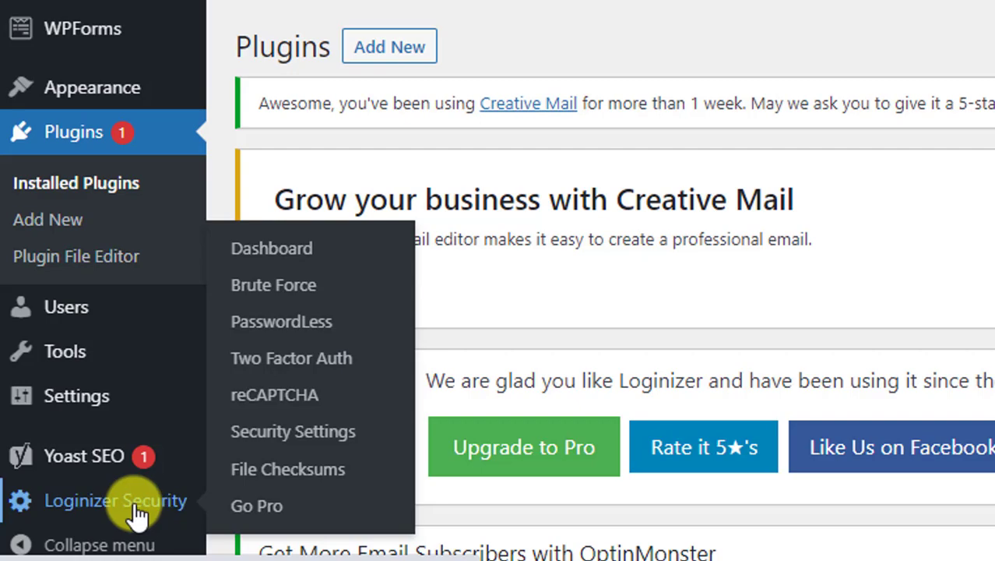
click(294, 302)
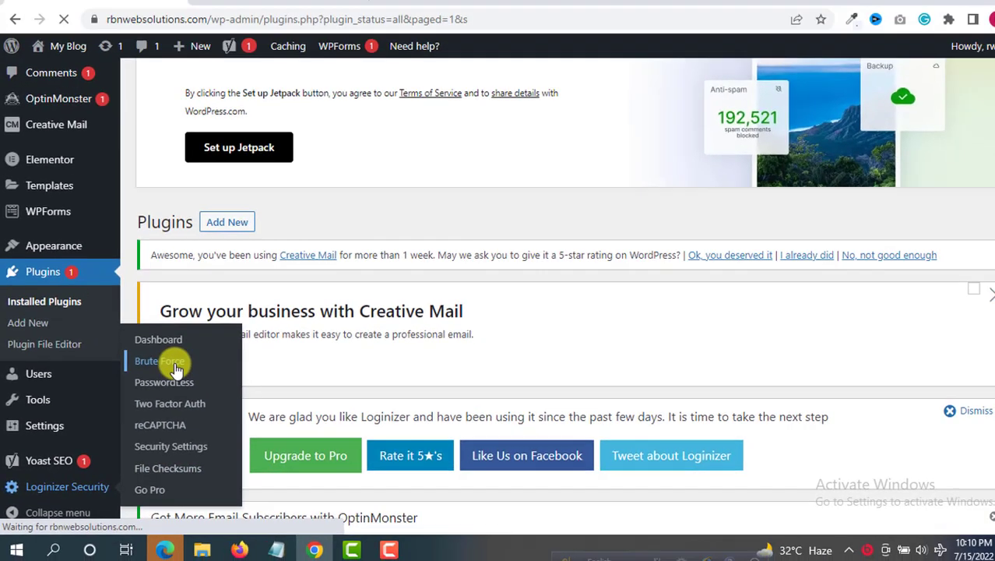
- Replace the Max Retries value 3 with 2 in Brute Force Settings
scroll(354, 347, down, 2)
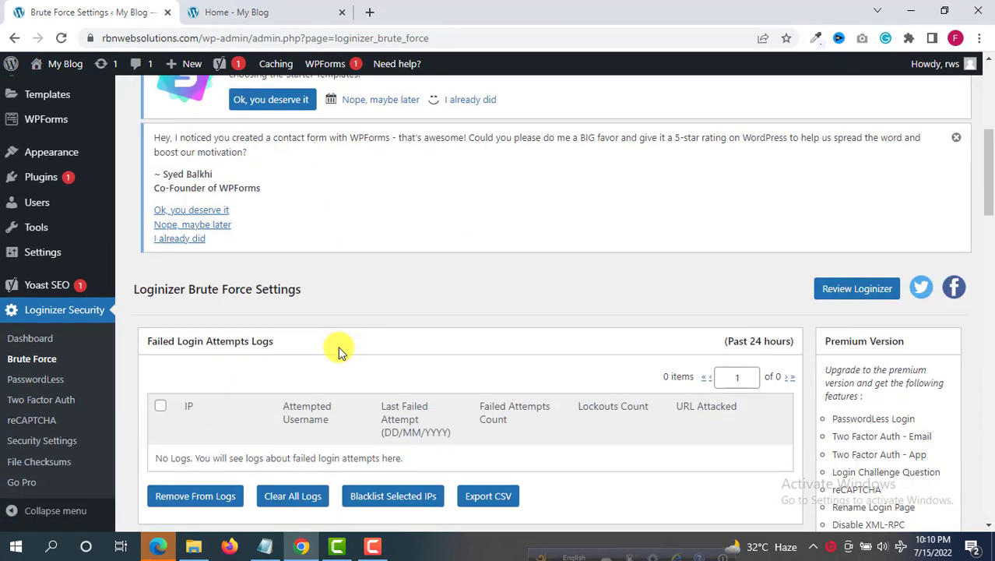
scroll(338, 351, down, 5)
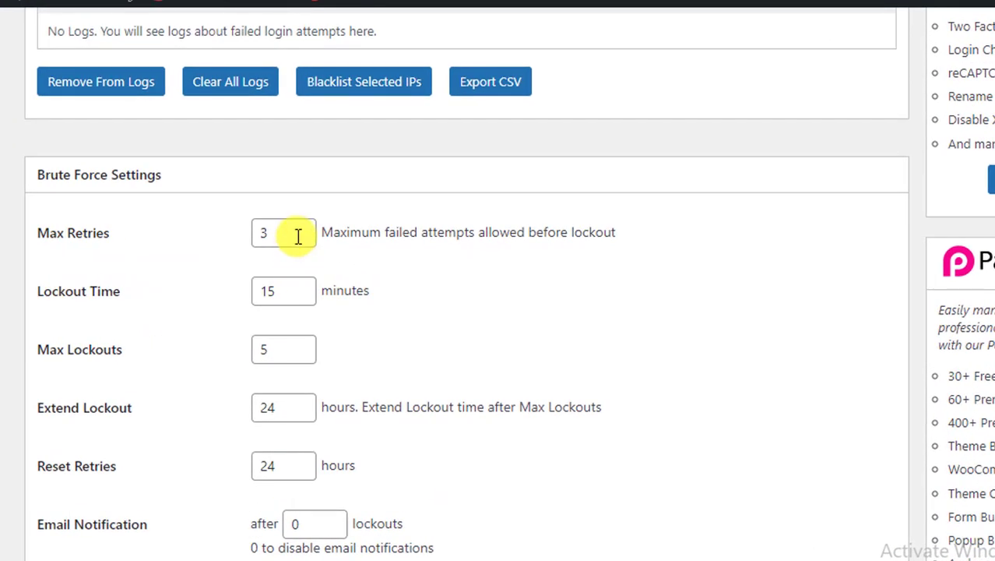
double_click(274, 234)
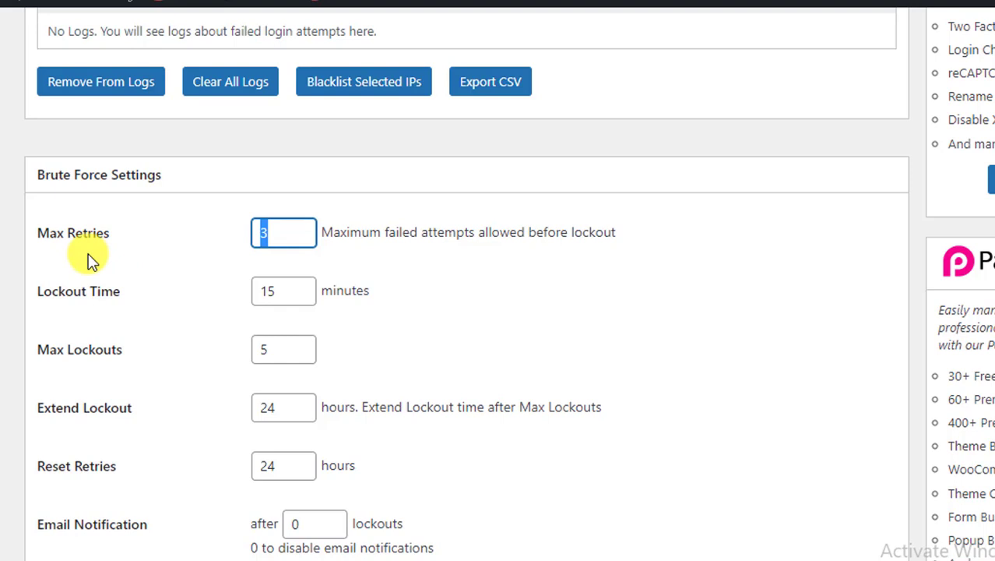
click(285, 236)
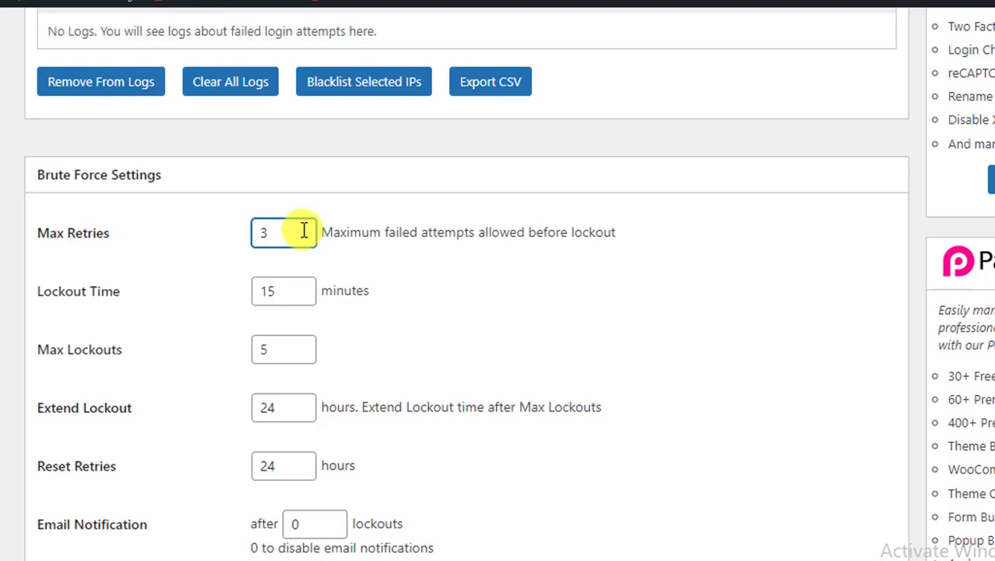
double_click(273, 238)
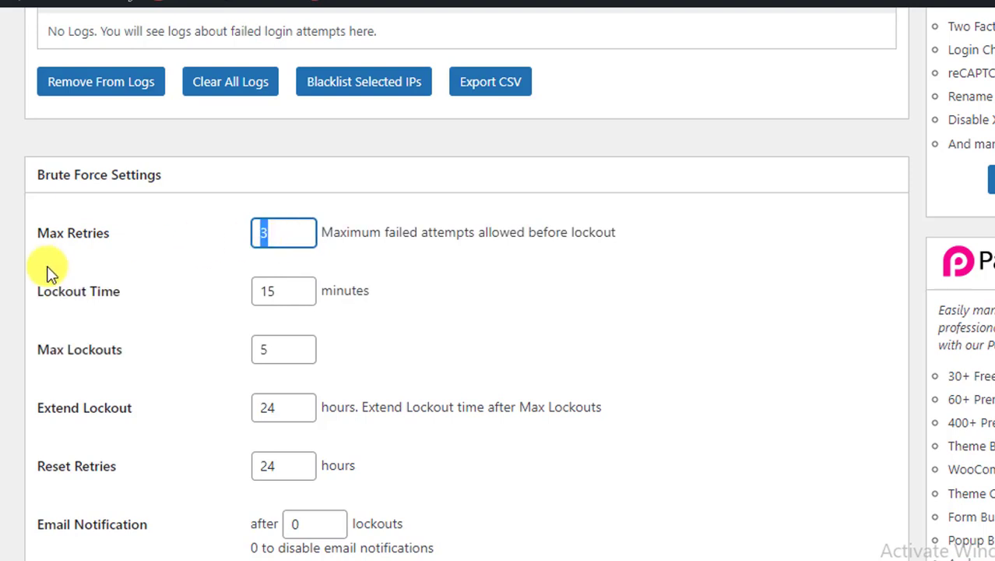
key(BackSpace)
text(2)
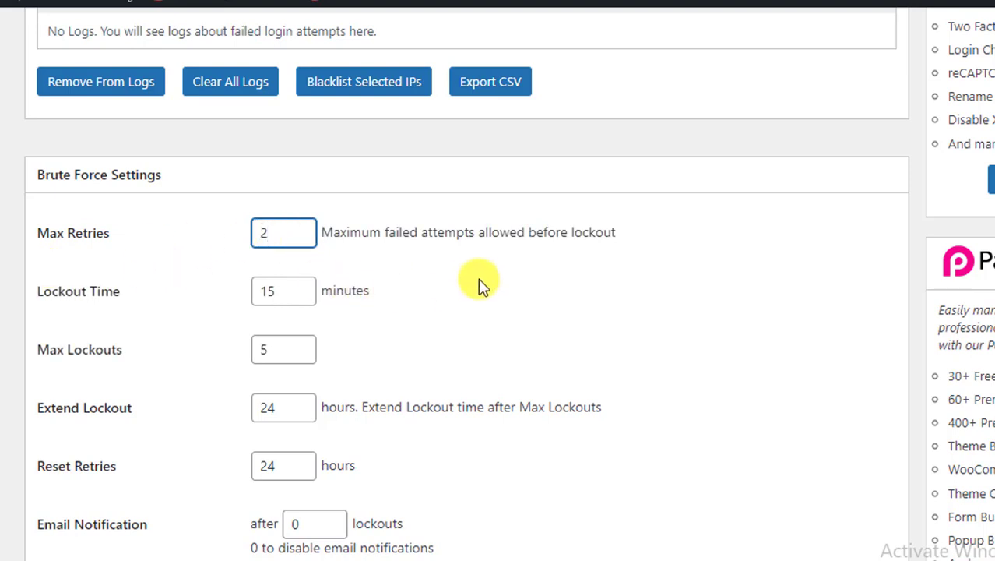
click(468, 277)
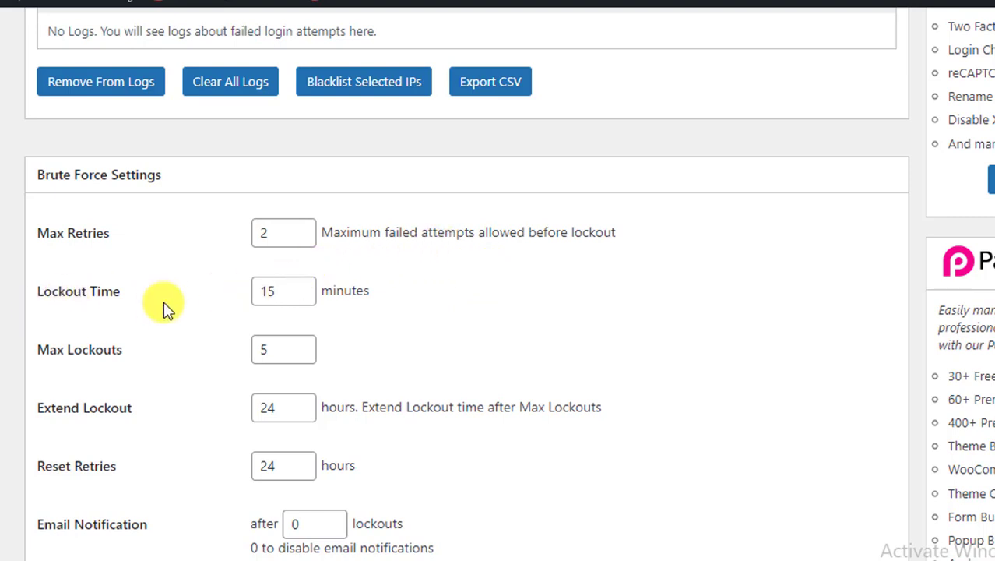
click(292, 234)
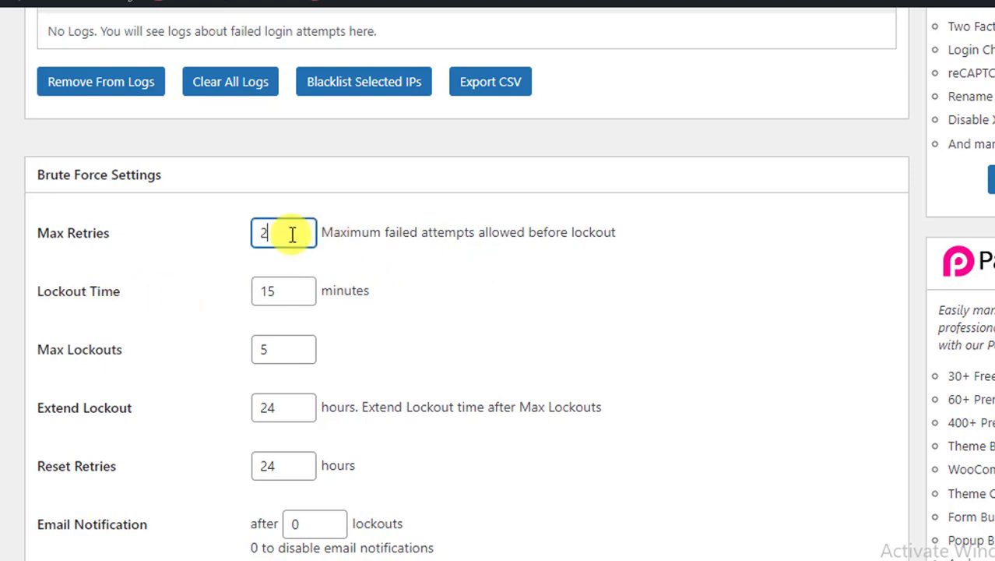
drag(292, 234, 111, 235)
drag(284, 233, 91, 238)
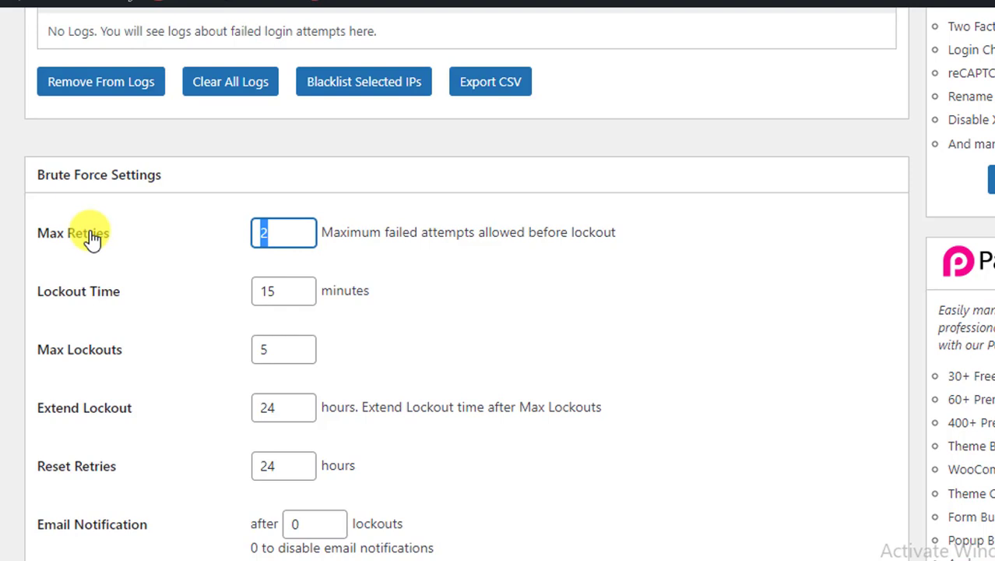
click(279, 233)
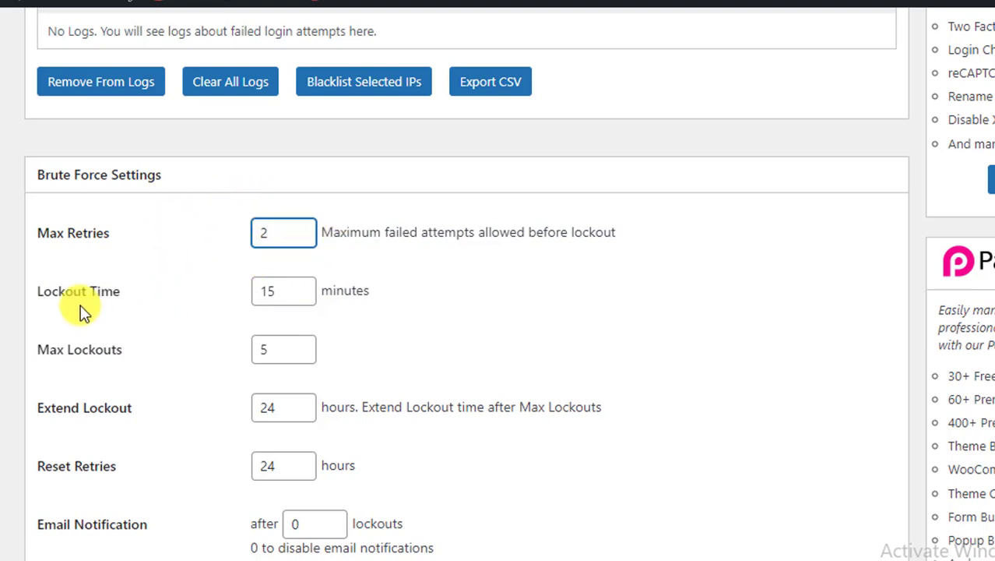
- Change Lockout Time from 15 to 60 minutes, leaving Max Lockouts at 5
double_click(279, 291)
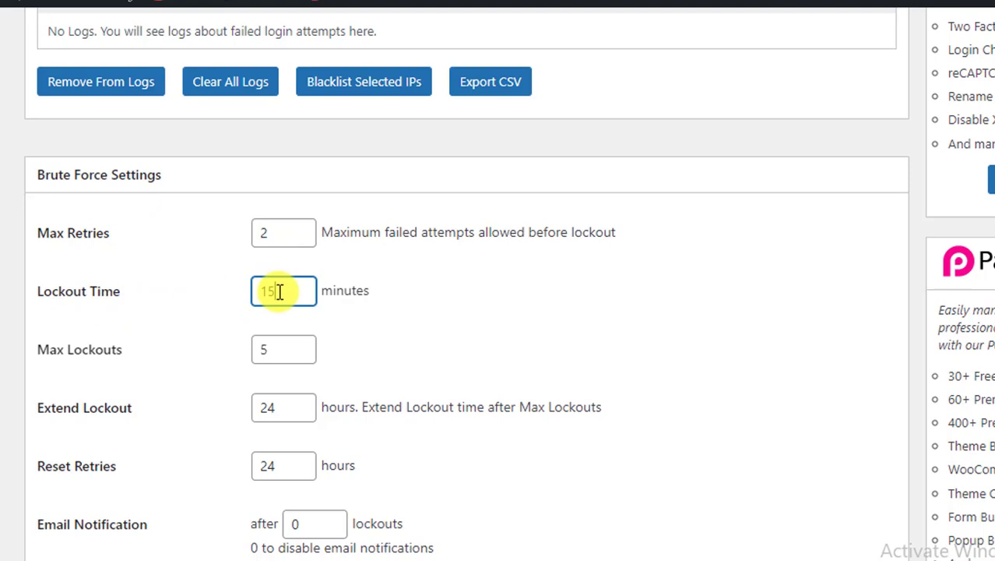
drag(279, 291, 262, 290)
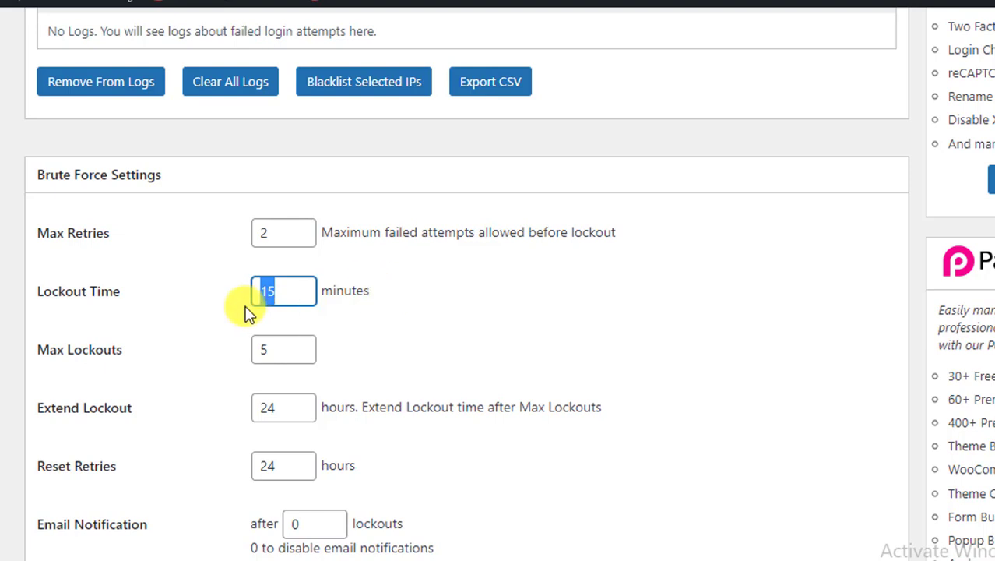
click(281, 290)
click(112, 296)
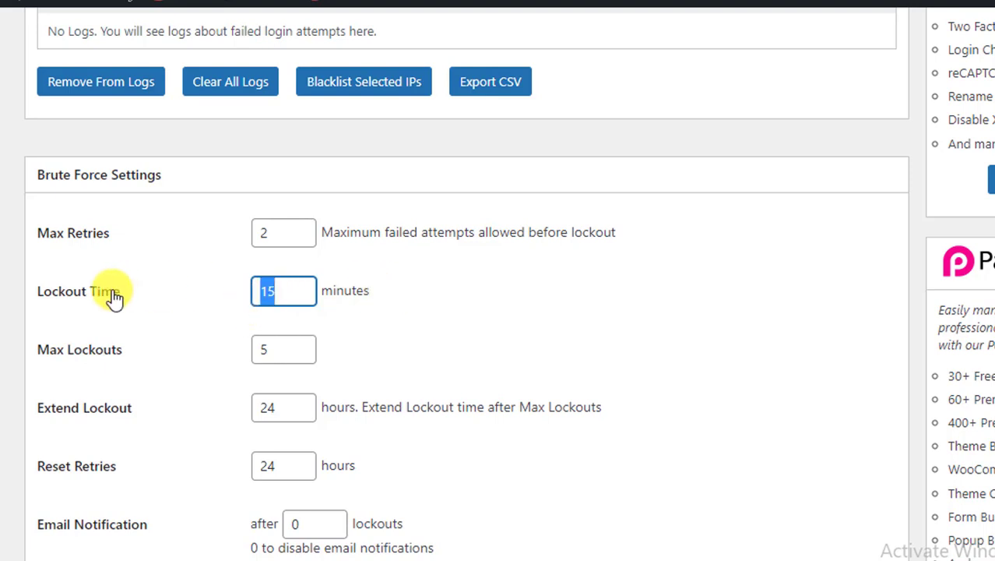
text(60)
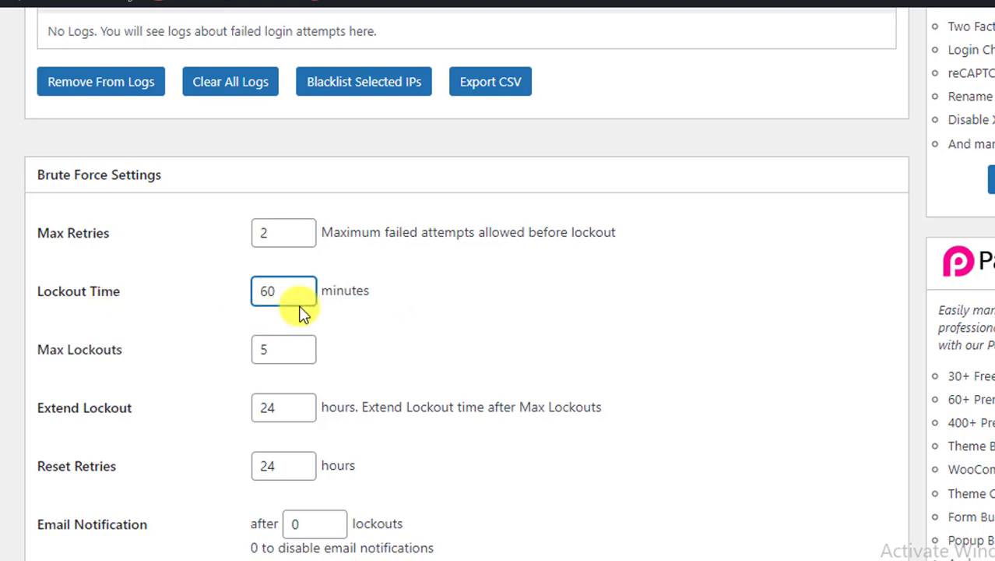
click(416, 290)
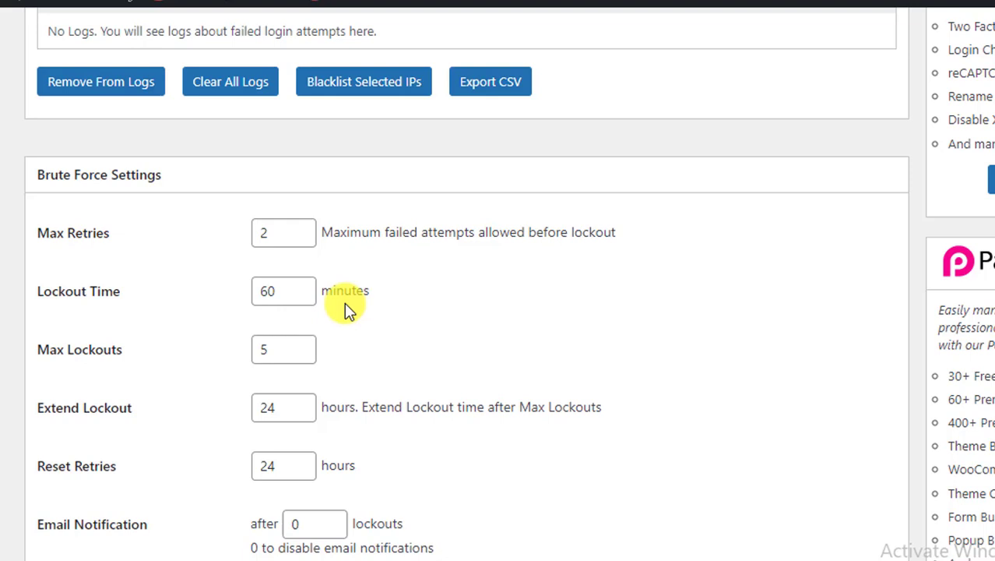
double_click(286, 290)
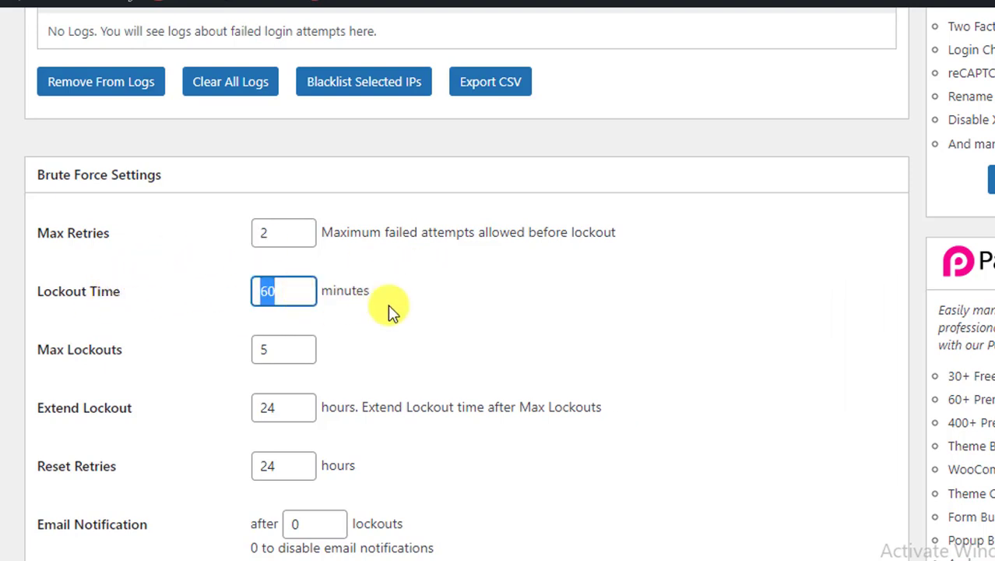
scroll(183, 315, down, 1)
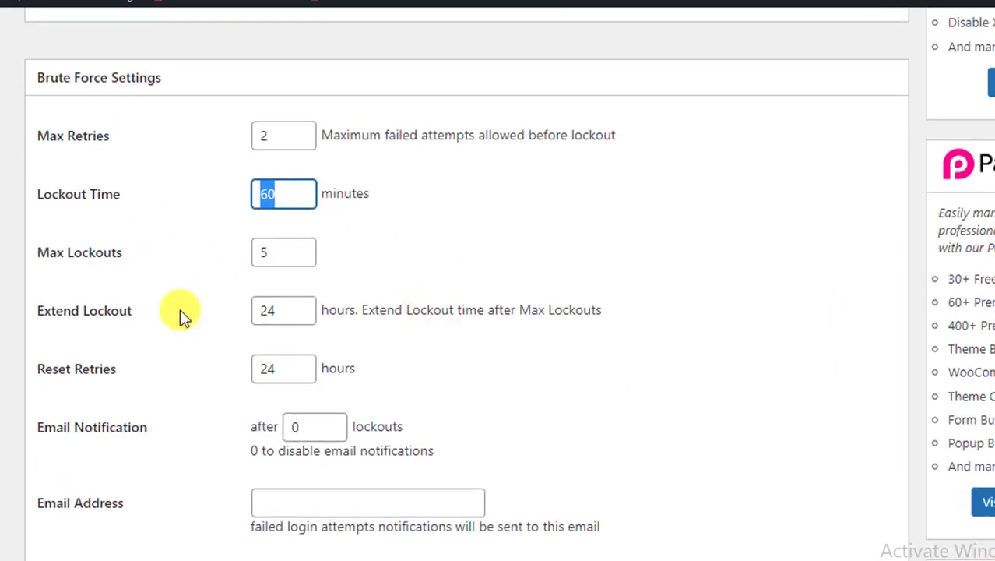
double_click(289, 251)
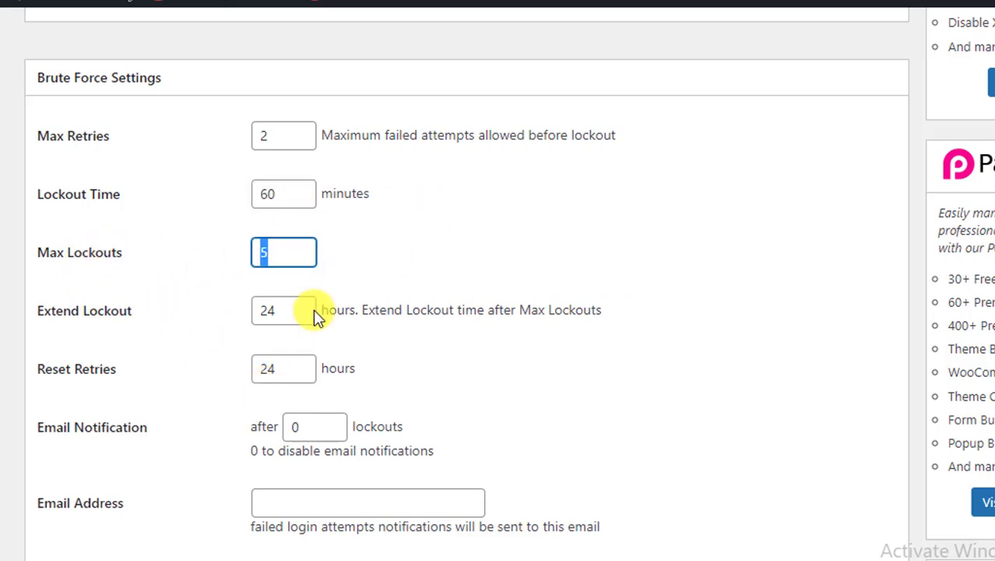
scroll(93, 256, down, 2)
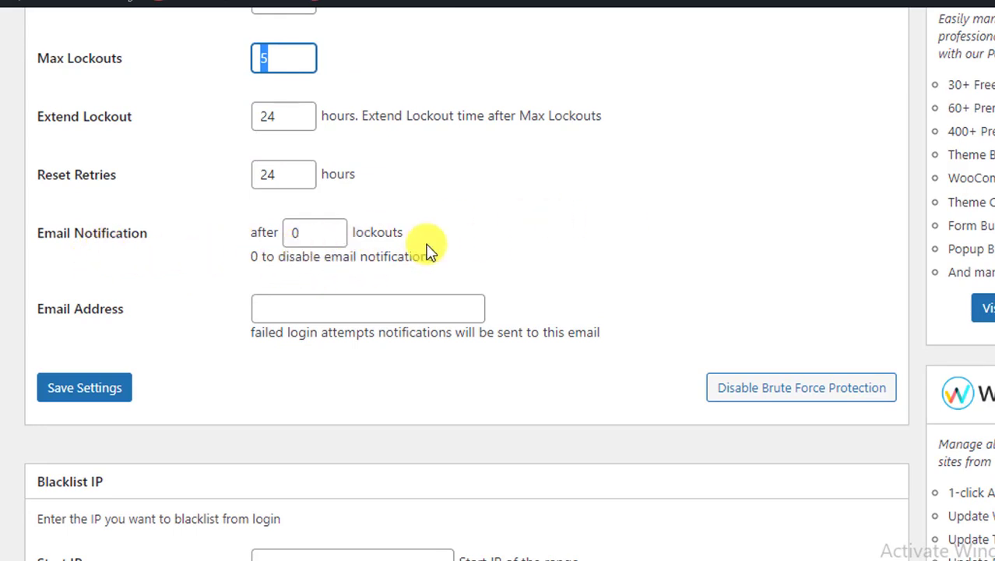
- Clear the 0 from the Email Notification lockout-count field
click(325, 231)
key(ctrl+a)
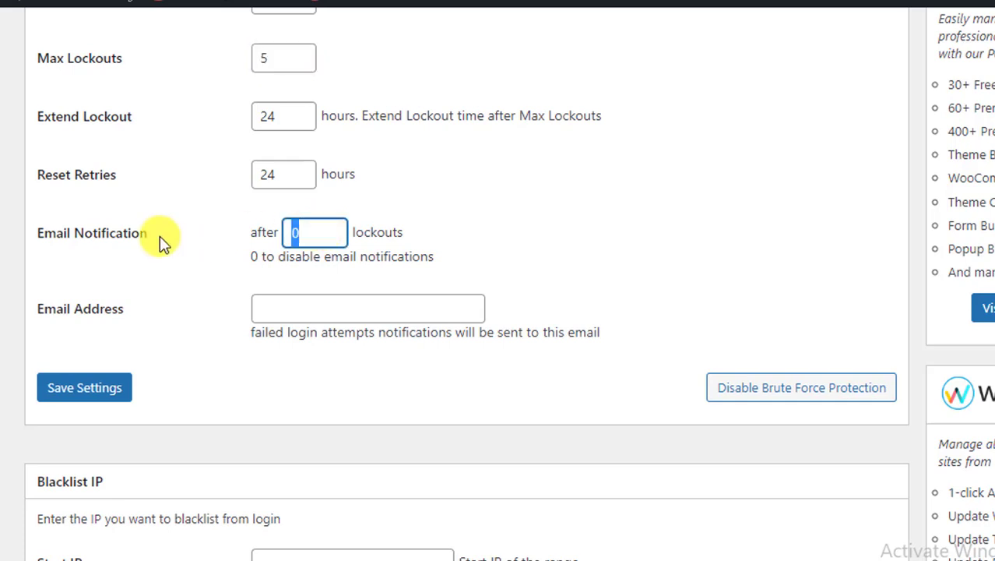
key(BackSpace)
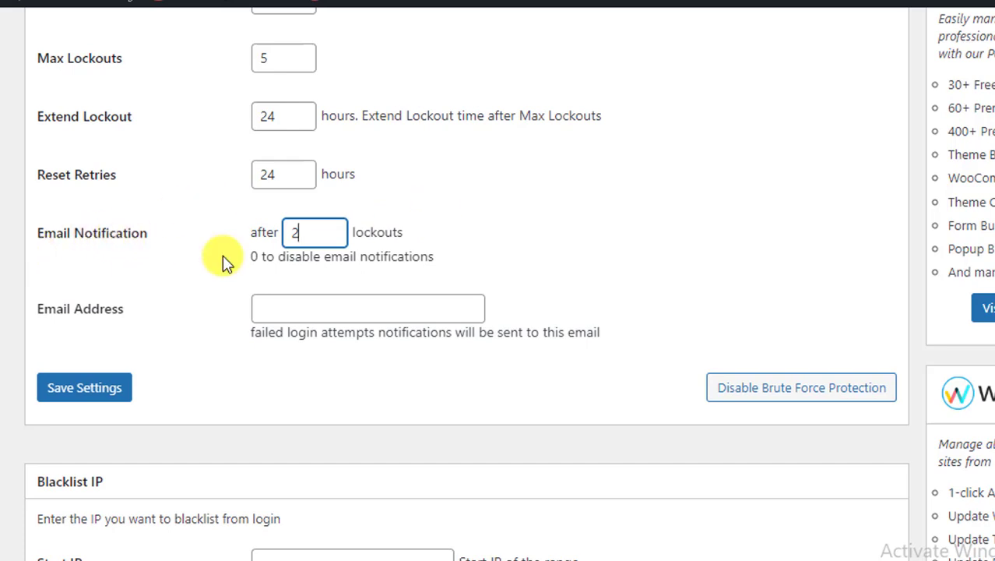
- Enter the site owner's notification email address and save the Brute Force settings
click(335, 312)
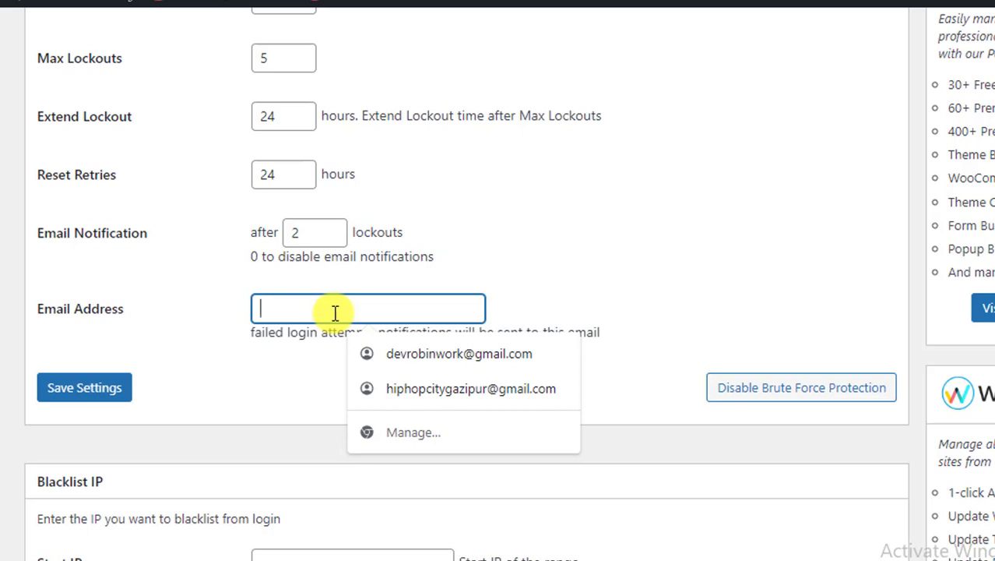
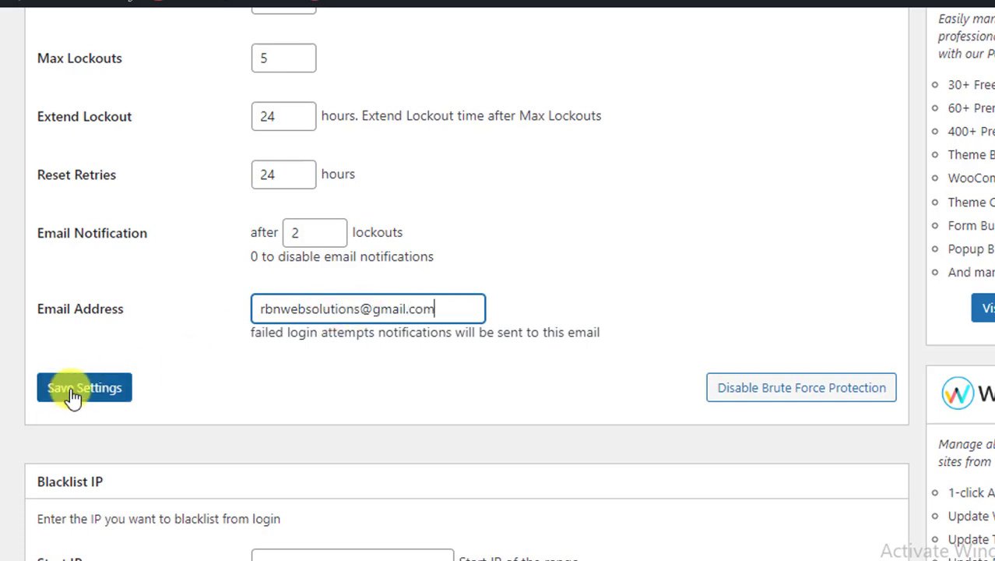
click(73, 395)
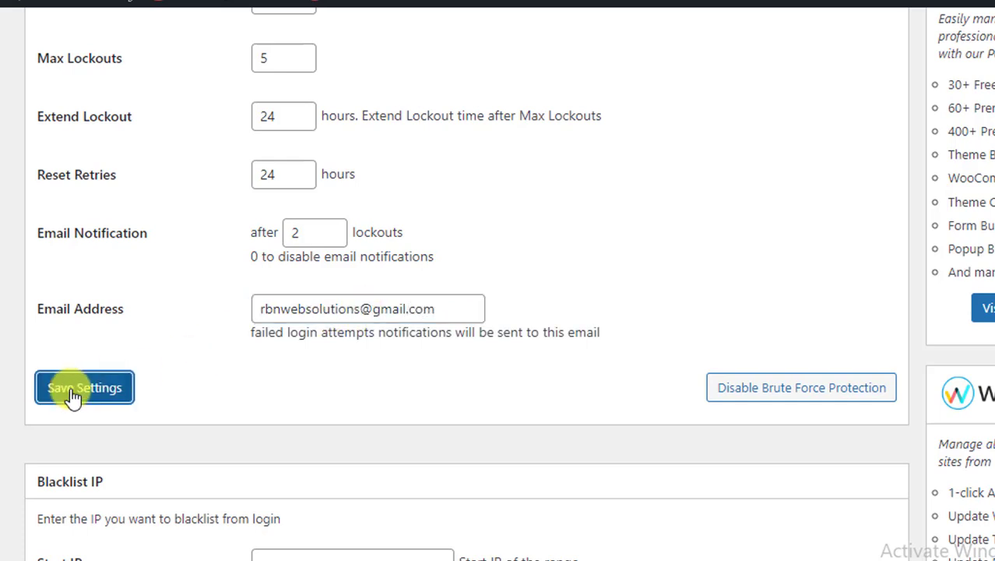
scroll(215, 362, down, 10)
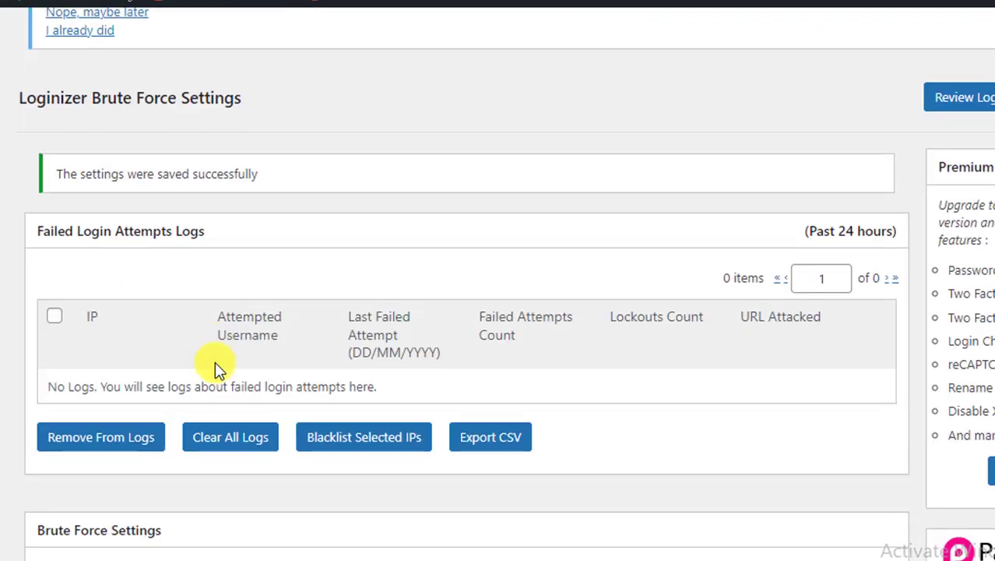
scroll(218, 366, down, 6)
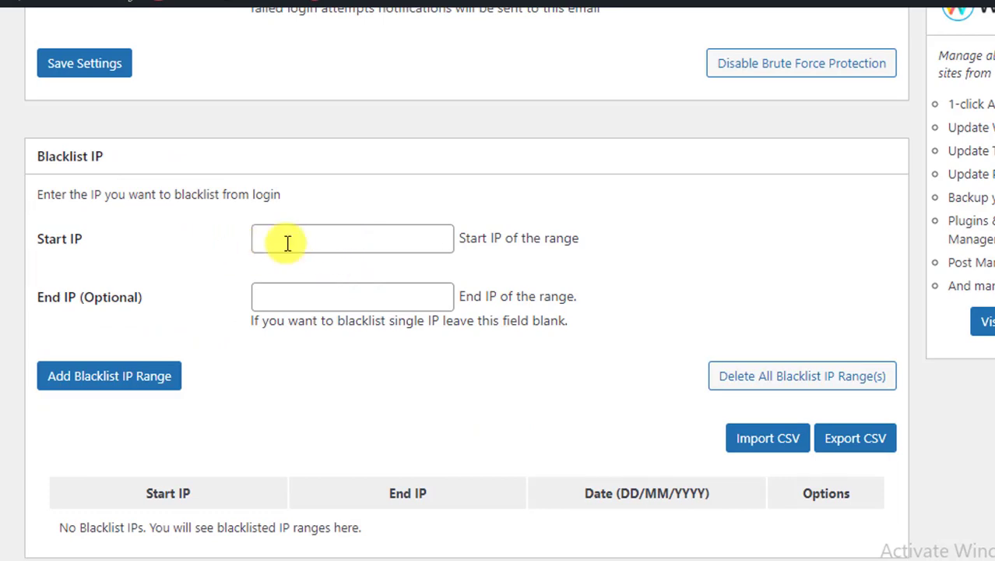
scroll(123, 295, down, 4)
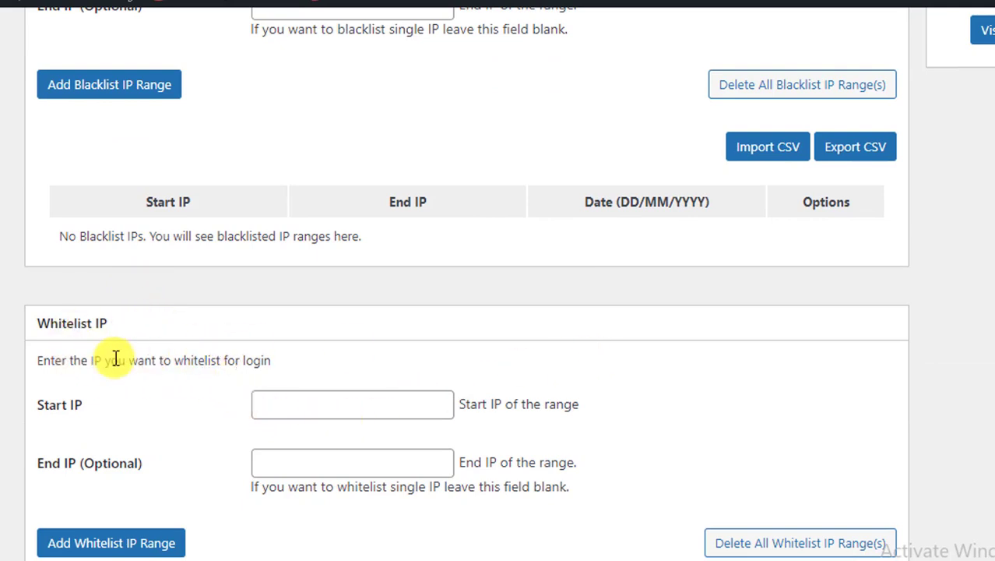
scroll(301, 334, down, 3)
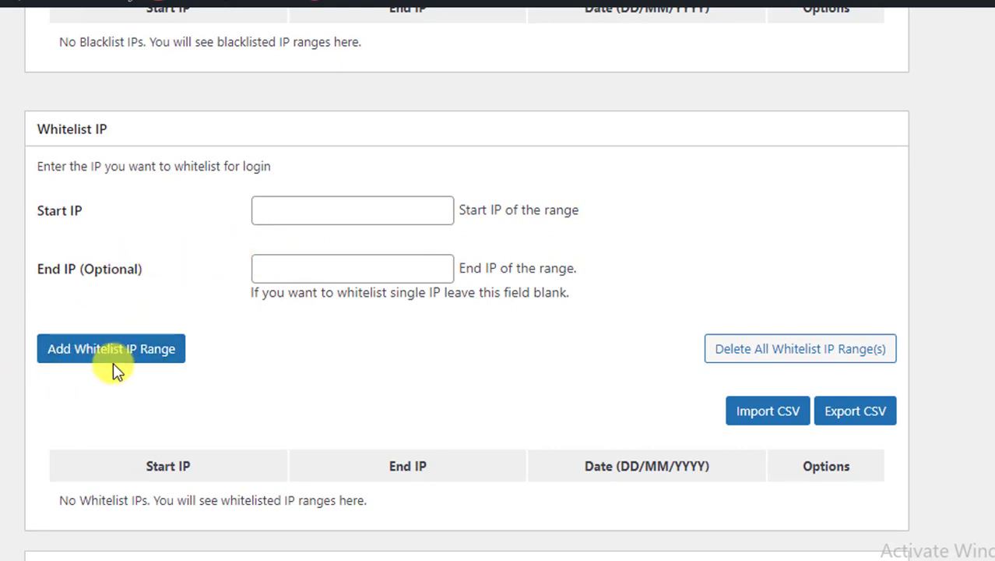
scroll(260, 328, down, 3)
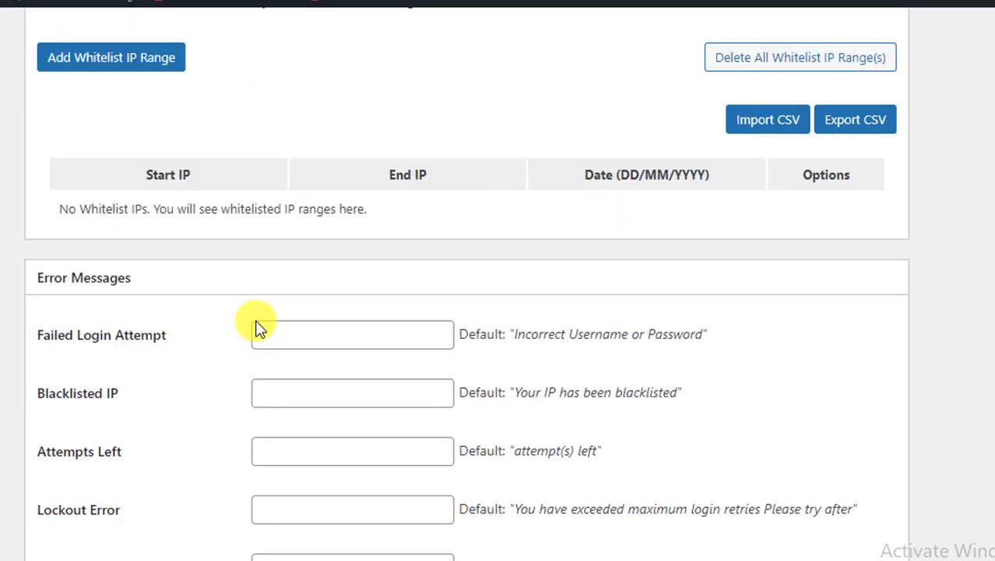
scroll(260, 327, down, 2)
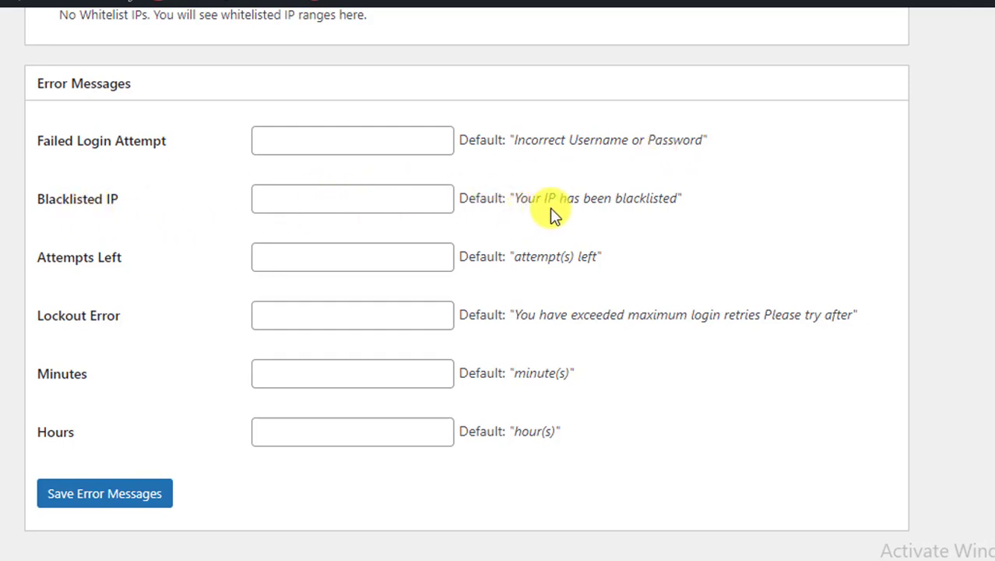
click(356, 203)
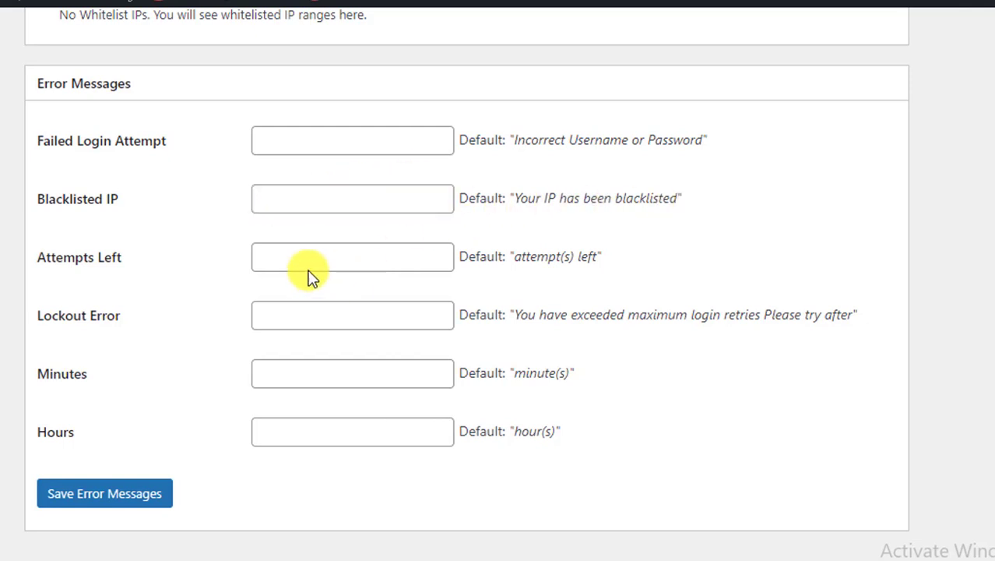
click(296, 143)
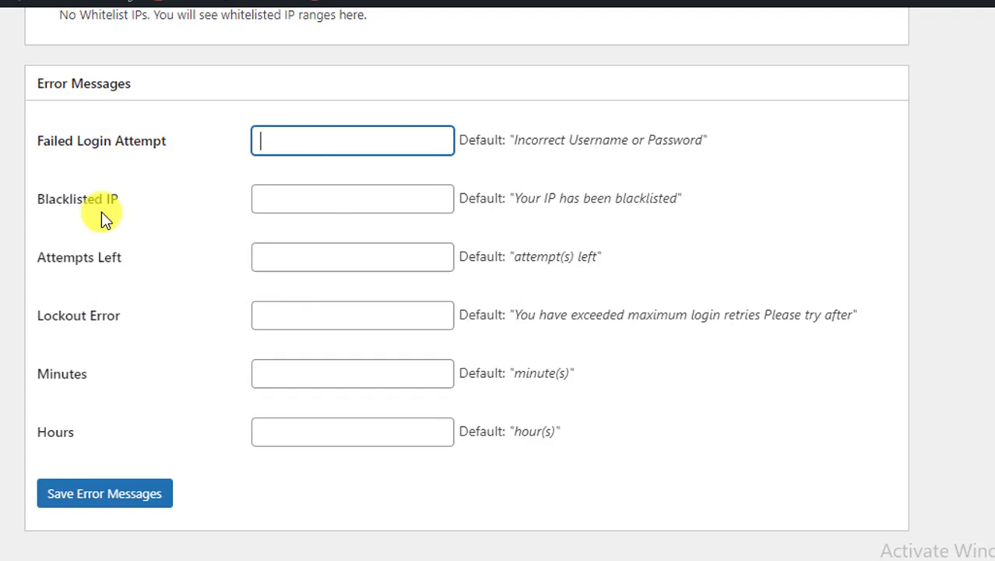
scroll(300, 281, down, 1)
scroll(628, 325, up, 2)
scroll(716, 300, down, 1)
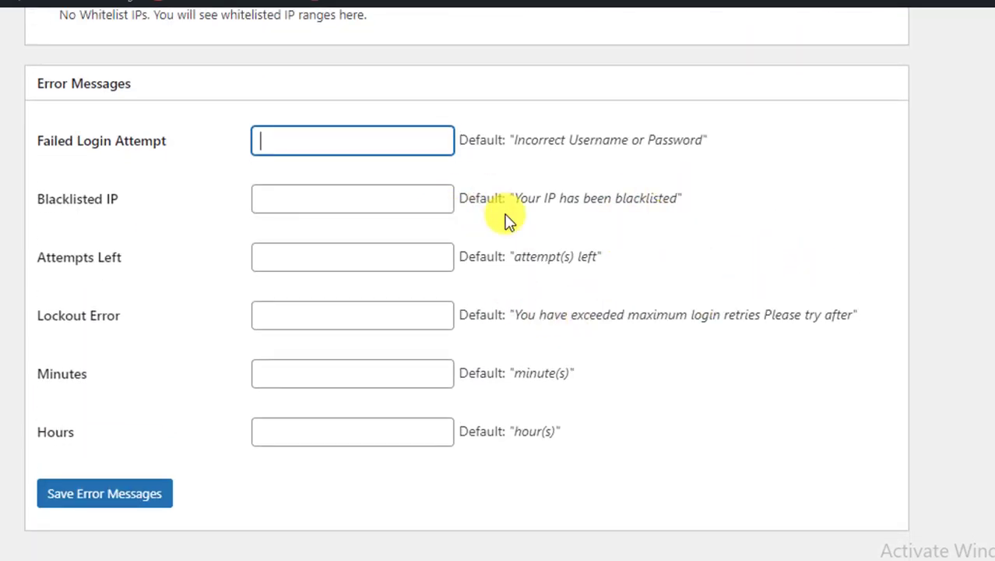
scroll(508, 220, up, 15)
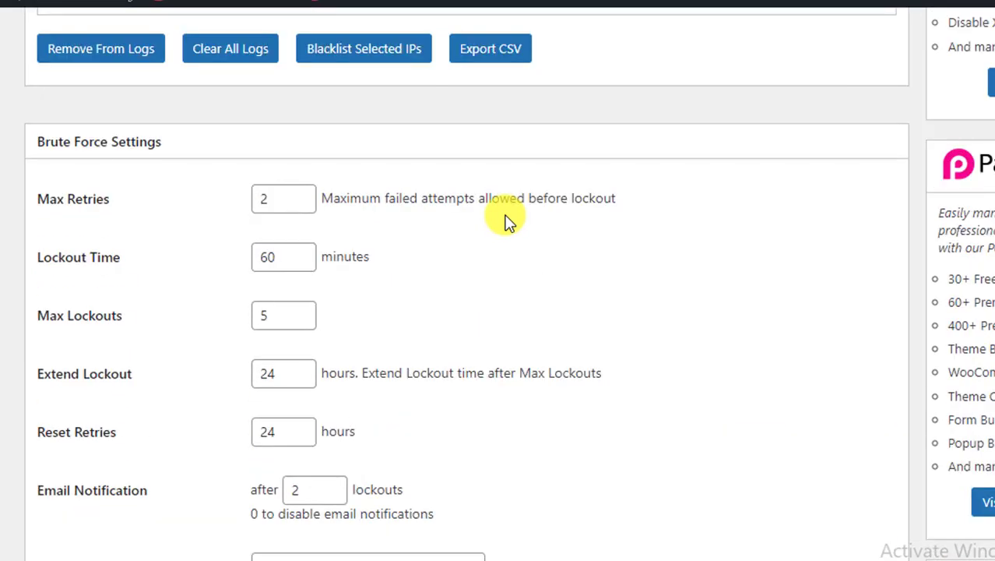